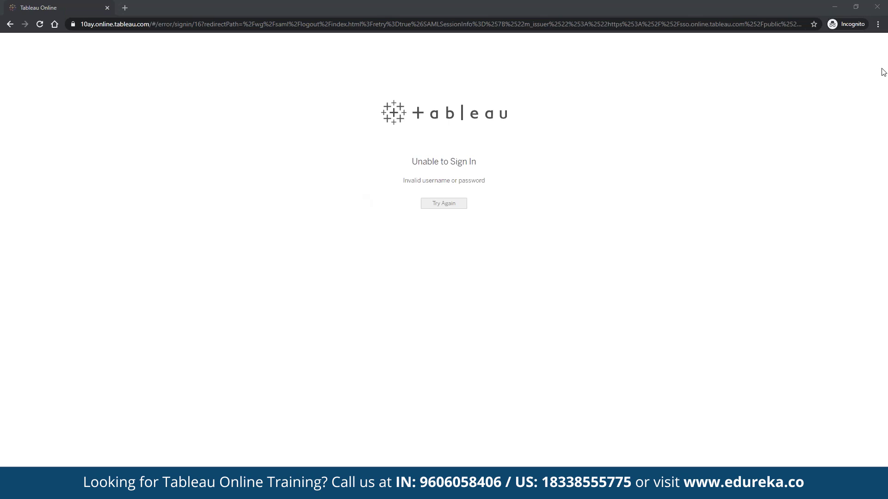
# - Switch to Tableau Public, connect to the Excel workbook Global Superstore Orders 2016.xlsx, and add its Orders table to the data source
pyautogui.hotkey('alt', 'Tab')
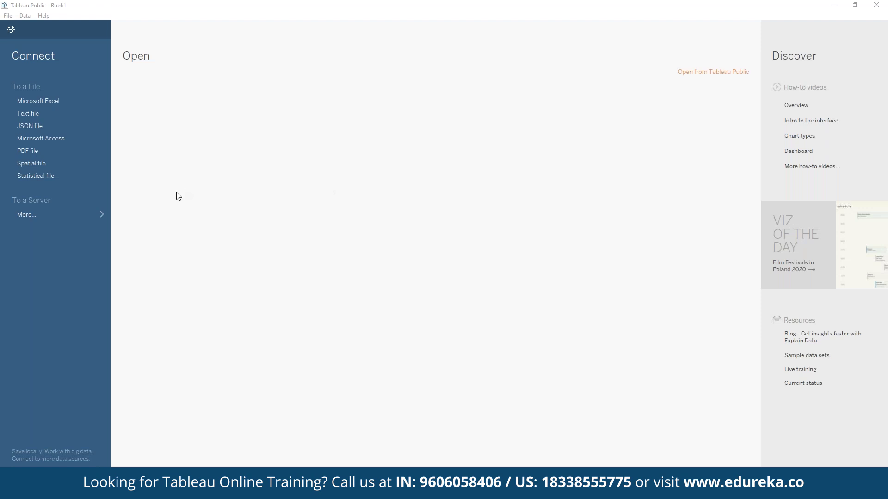
pyautogui.click(25, 106)
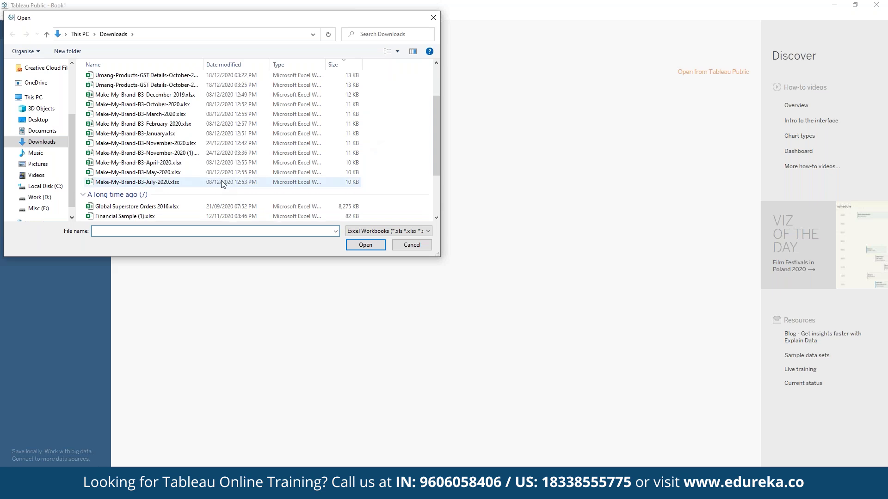
pyautogui.scroll(-2, 222, 184)
pyautogui.click(194, 195)
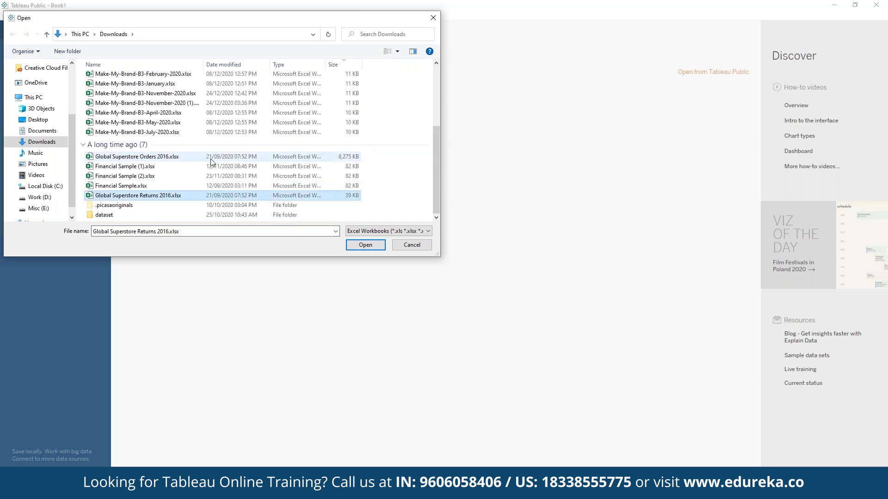
pyautogui.click(358, 244)
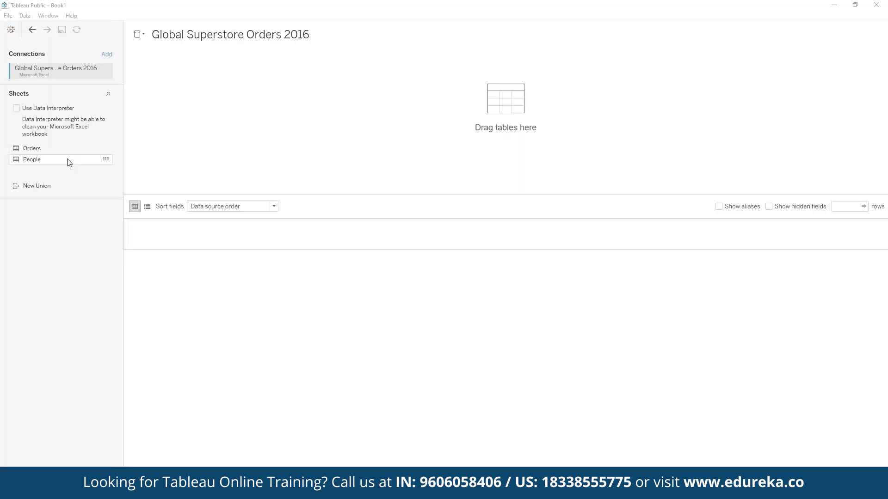
pyautogui.click(62, 148)
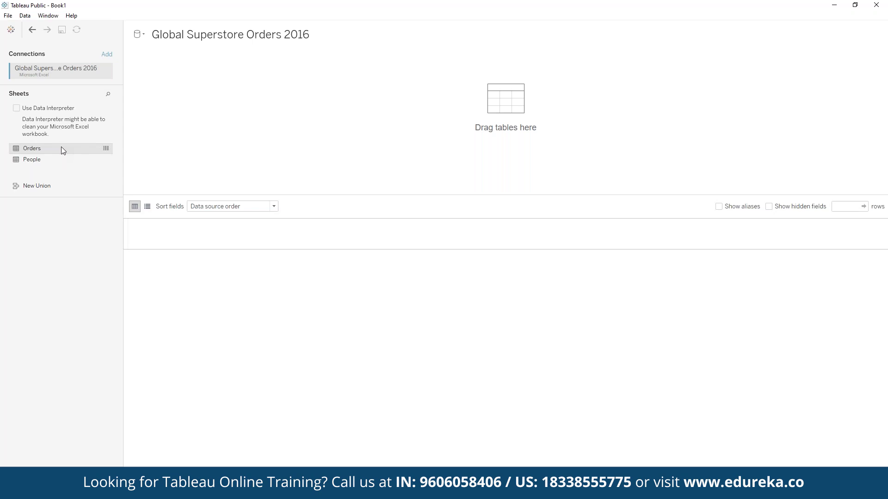
pyautogui.doubleClick(62, 148)
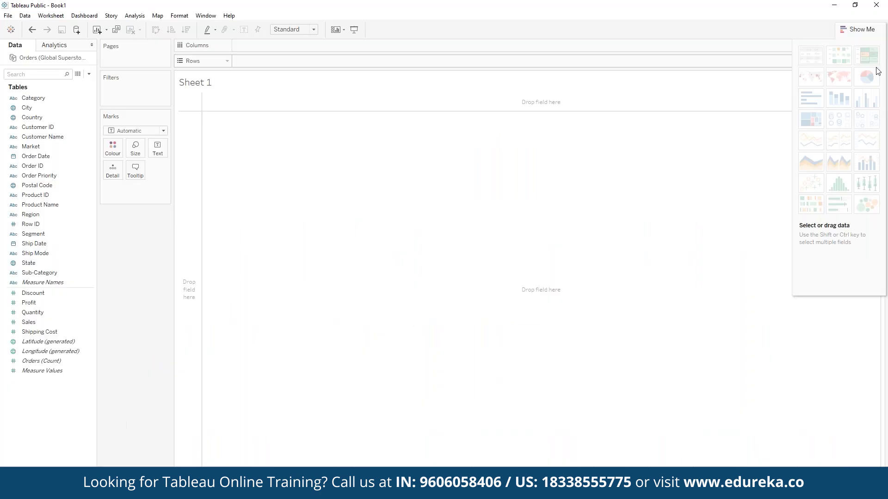
# - Examine the dimension and measure fields of the Orders table on the blank worksheet Sheet 1
pyautogui.click(21, 352)
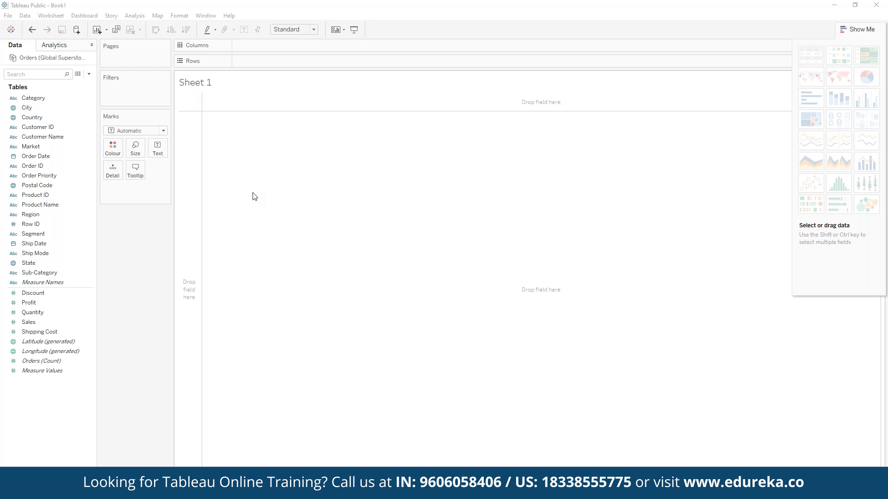
pyautogui.click(12, 215)
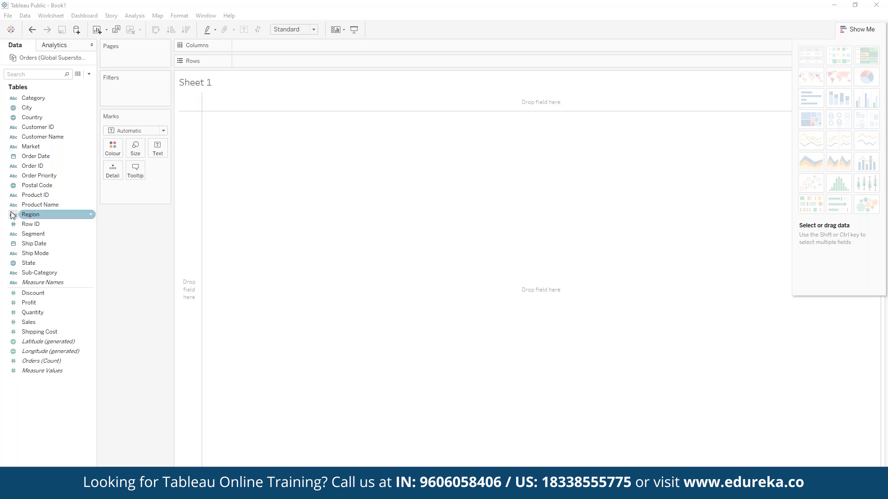
pyautogui.click(36, 224)
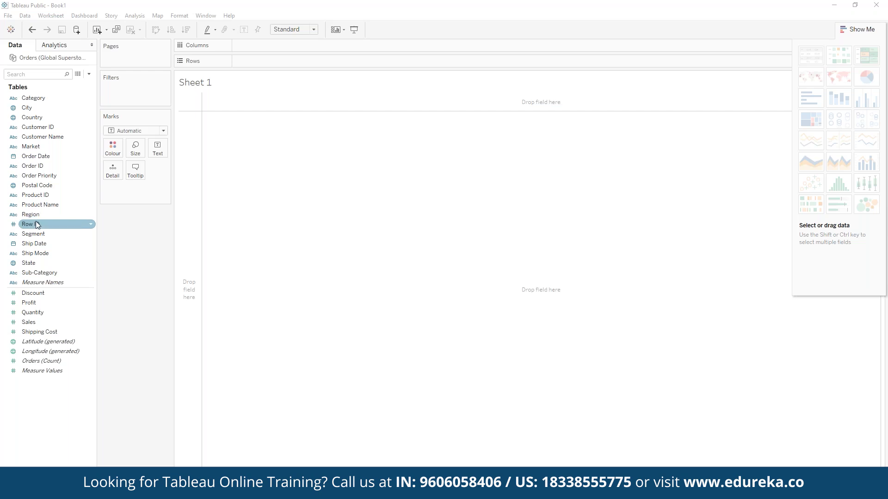
pyautogui.click(39, 205)
pyautogui.click(48, 146)
pyautogui.click(44, 140)
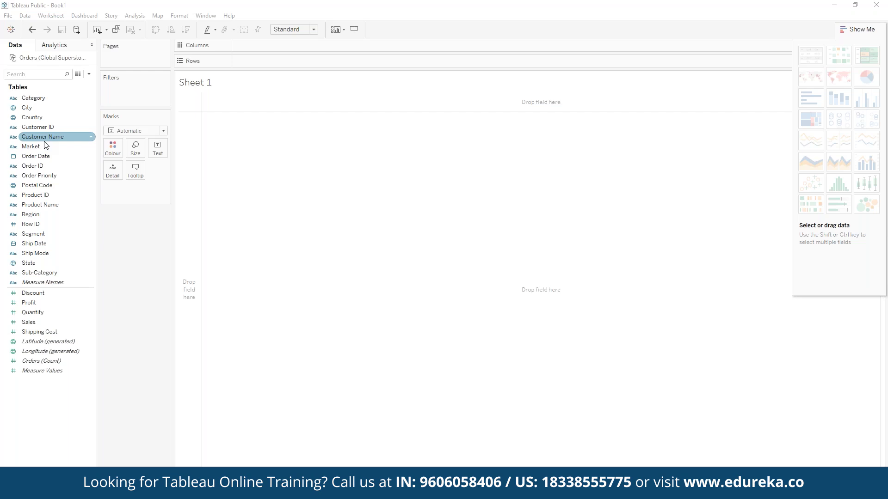
pyautogui.click(60, 148)
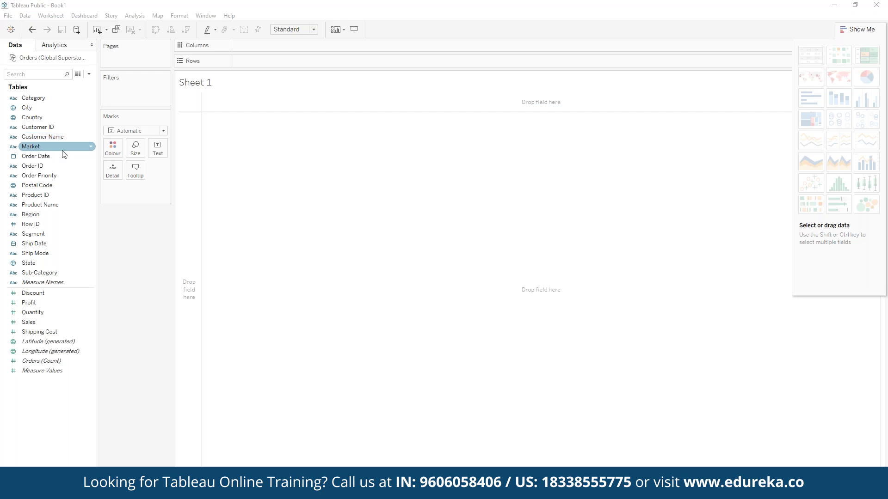
pyautogui.click(67, 253)
pyautogui.click(60, 294)
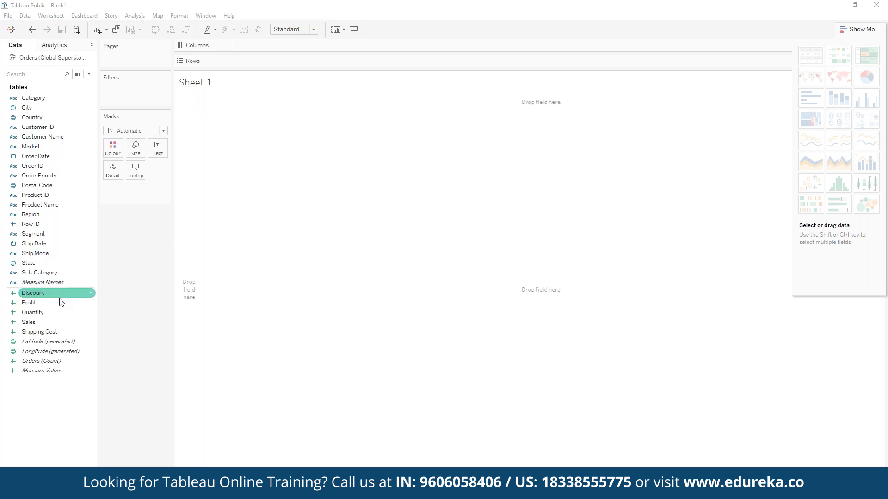
# - Chart yearly profit by placing Profit on Rows and Order Date on Columns
pyautogui.click(56, 304)
pyautogui.moveTo(56, 304); pyautogui.dragTo(393, 208)
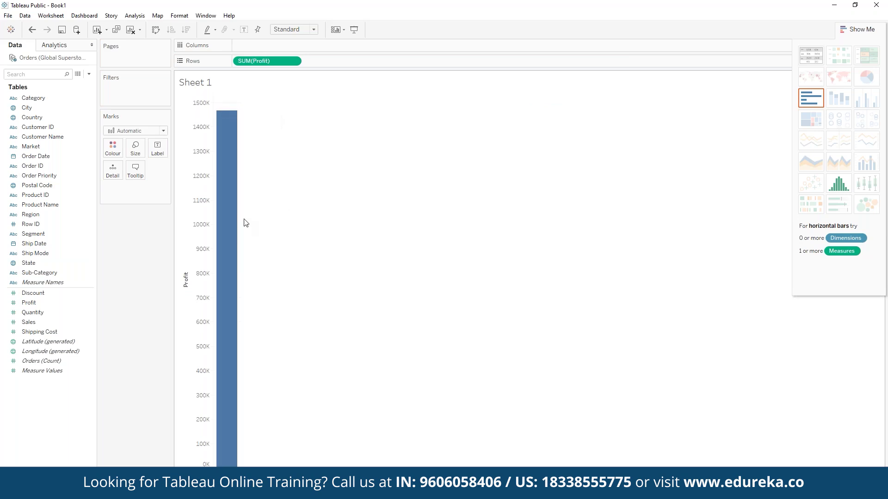
pyautogui.click(83, 205)
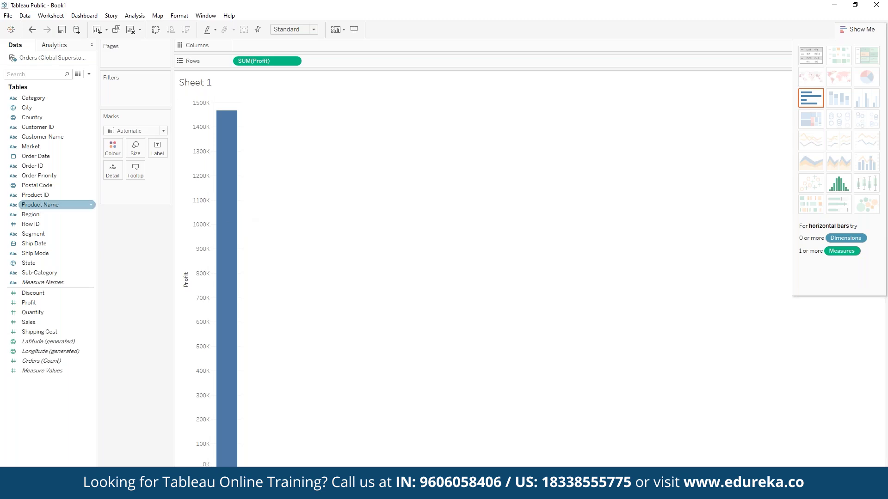
pyautogui.click(94, 198)
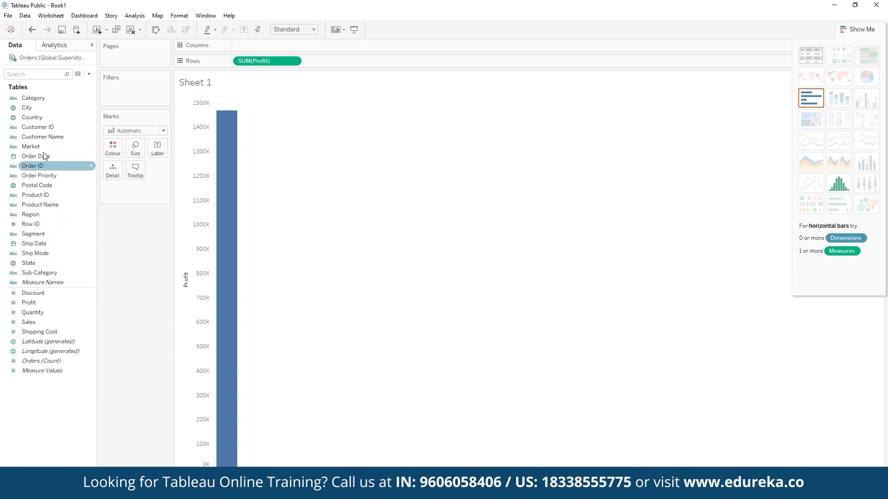
pyautogui.moveTo(53, 155); pyautogui.dragTo(280, 52)
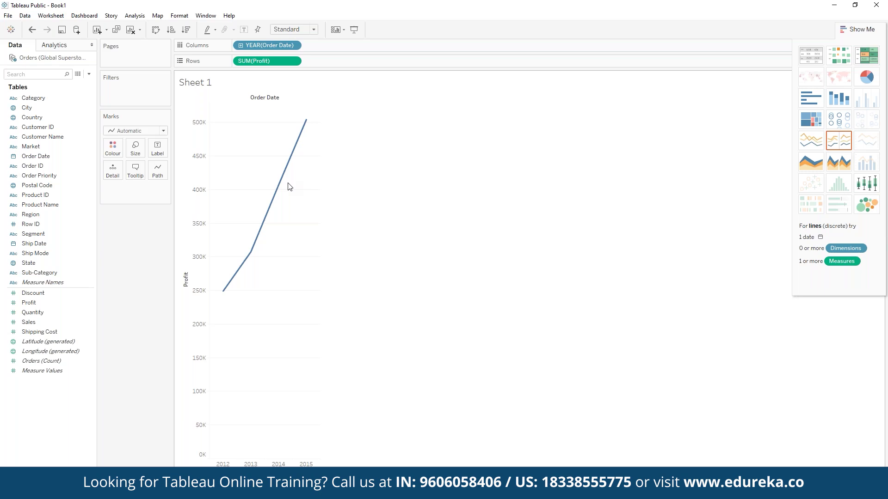
# - Drill the Order Date hierarchy on Columns down from year to quarter and month
pyautogui.click(241, 46)
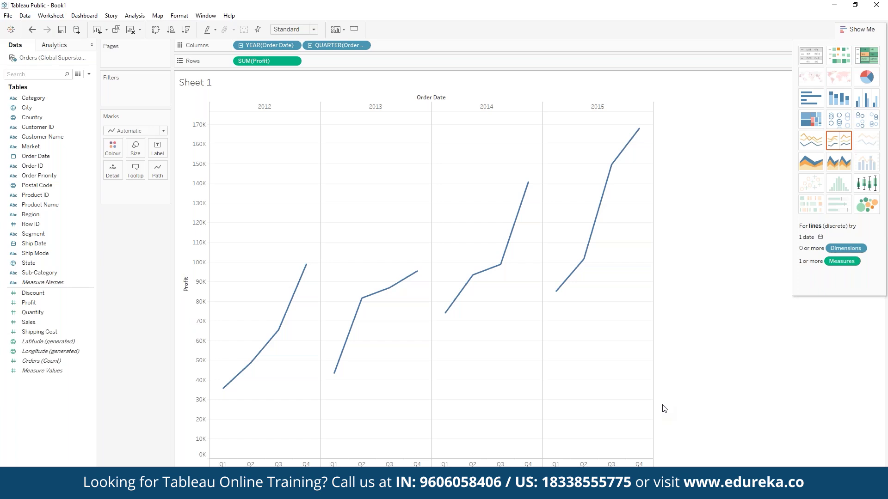
pyautogui.click(310, 46)
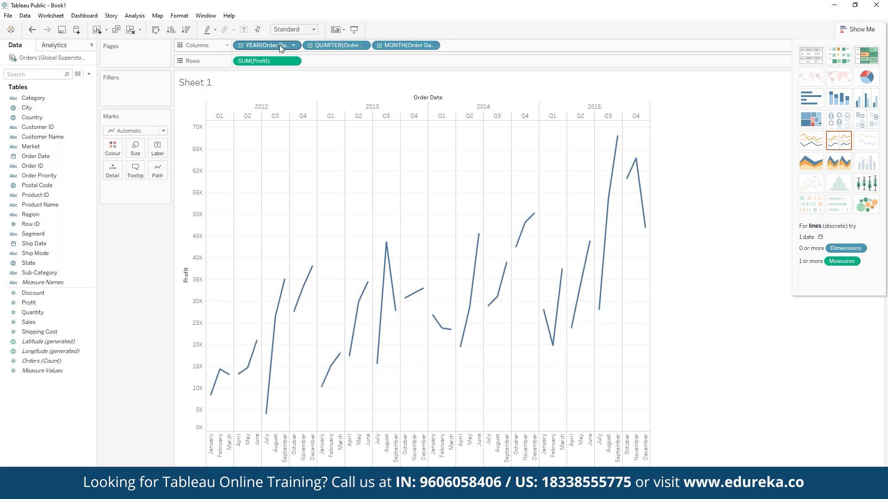
pyautogui.click(240, 45)
pyautogui.click(240, 45)
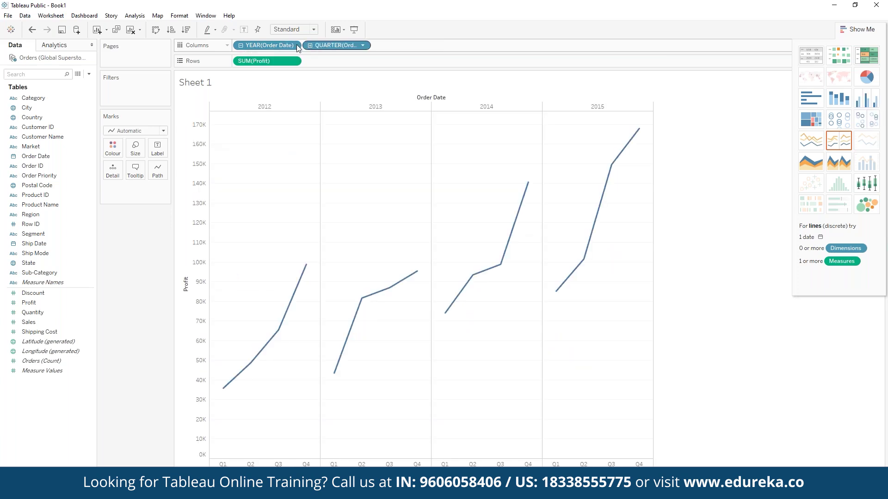
# - Try plotting profit by month alone by removing the year and quarter levels from Columns, and undo the removals
pyautogui.click(293, 46)
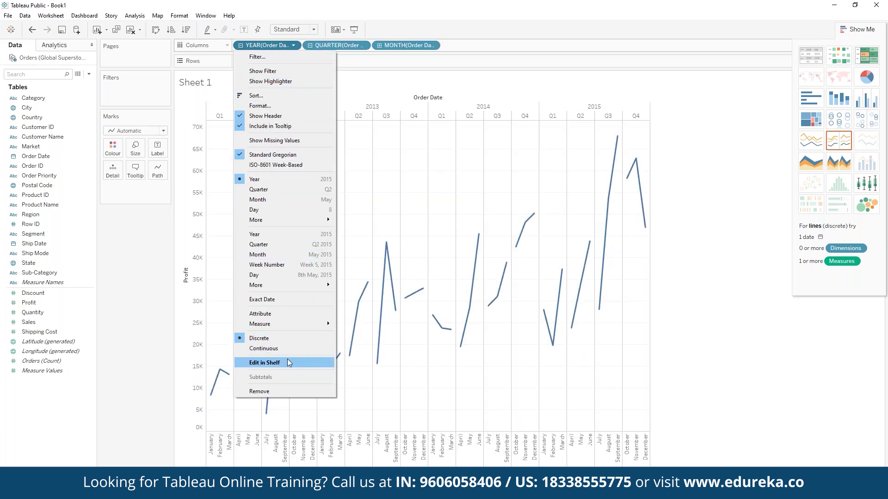
pyautogui.click(279, 397)
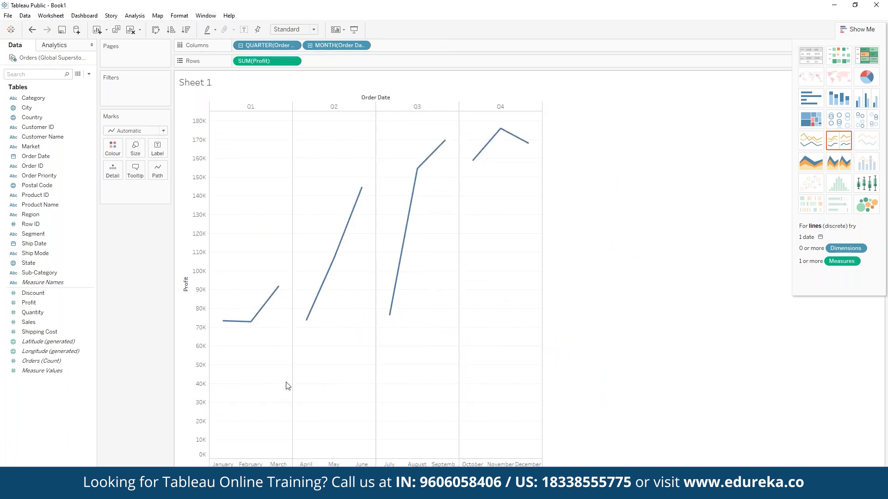
pyautogui.click(294, 45)
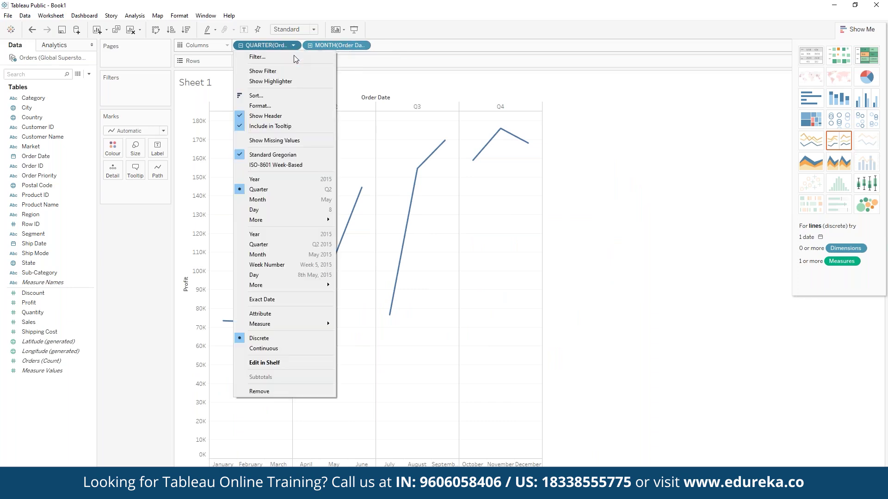
pyautogui.click(273, 391)
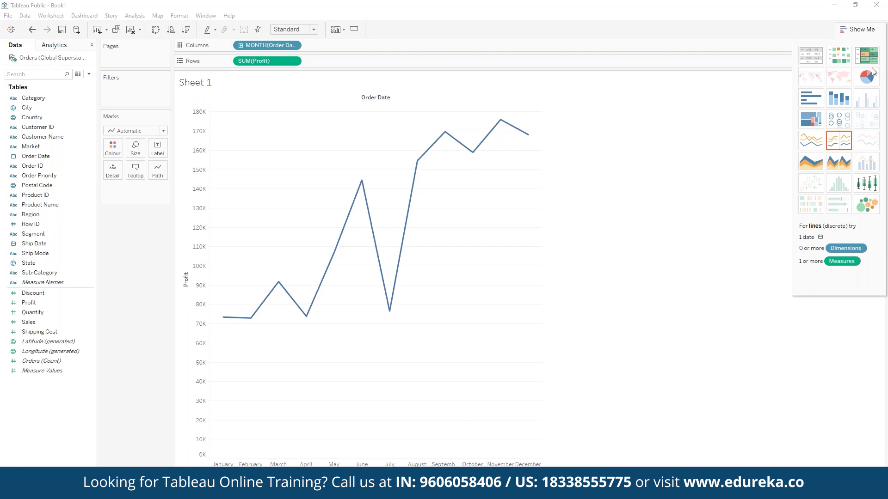
pyautogui.hotkey('ctrl', 'z')
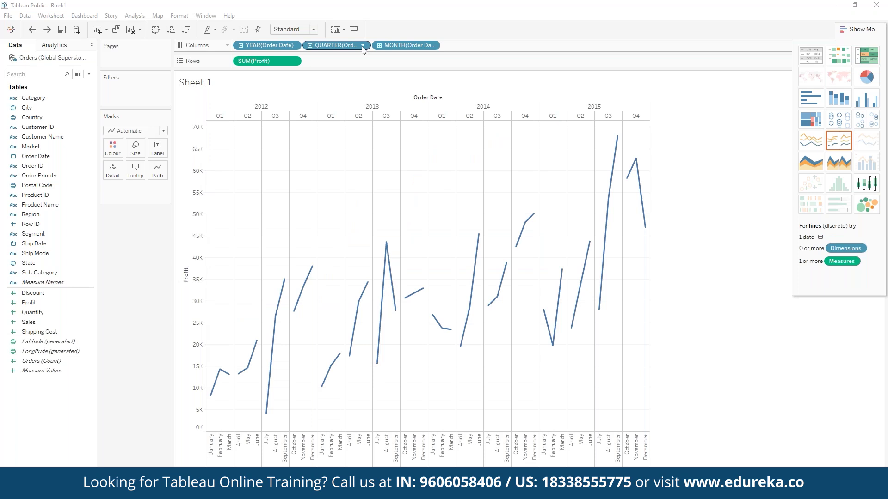
# - Remove the quarter level of Order Date from Columns and move its year level to the Colour mark
pyautogui.click(363, 46)
pyautogui.click(347, 389)
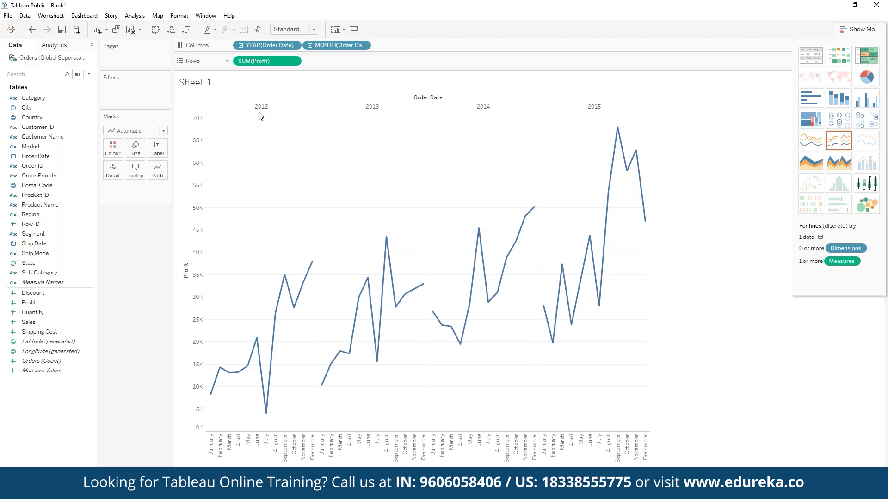
pyautogui.moveTo(268, 50); pyautogui.dragTo(120, 153)
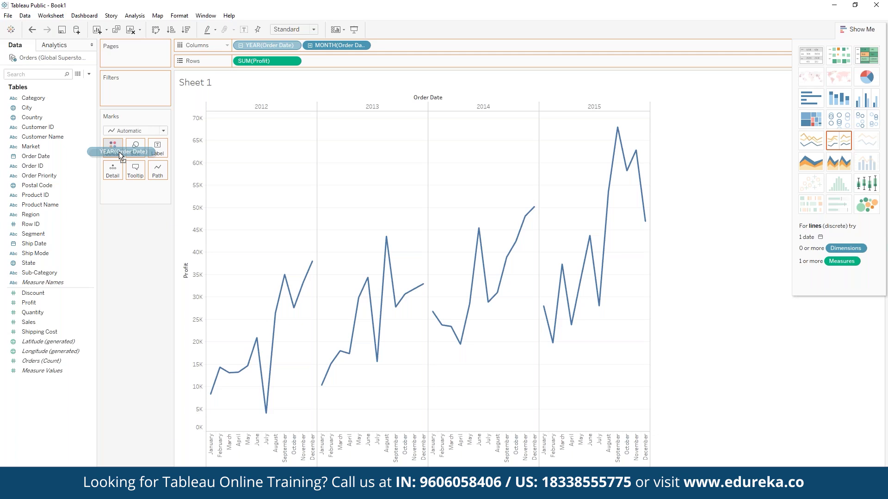
pyautogui.moveTo(118, 152); pyautogui.dragTo(118, 152)
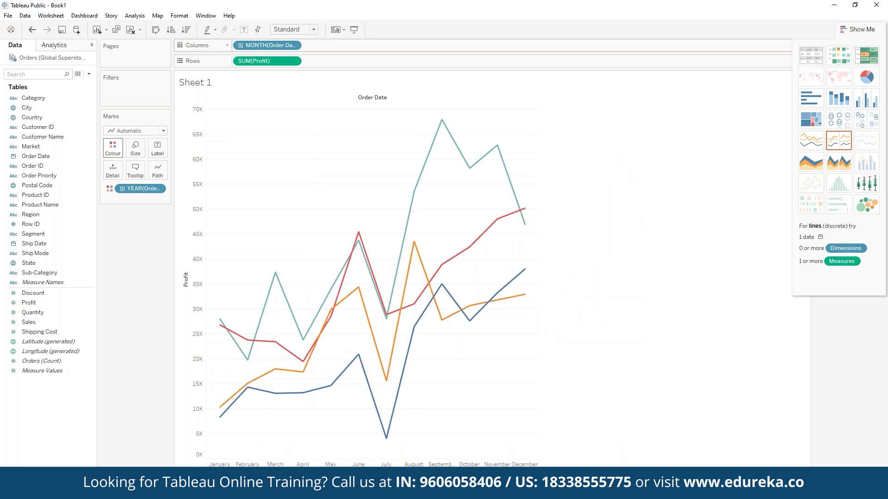
# - Inspect the monthly profit details along the coloured year lines
pyautogui.moveTo(347, 278)
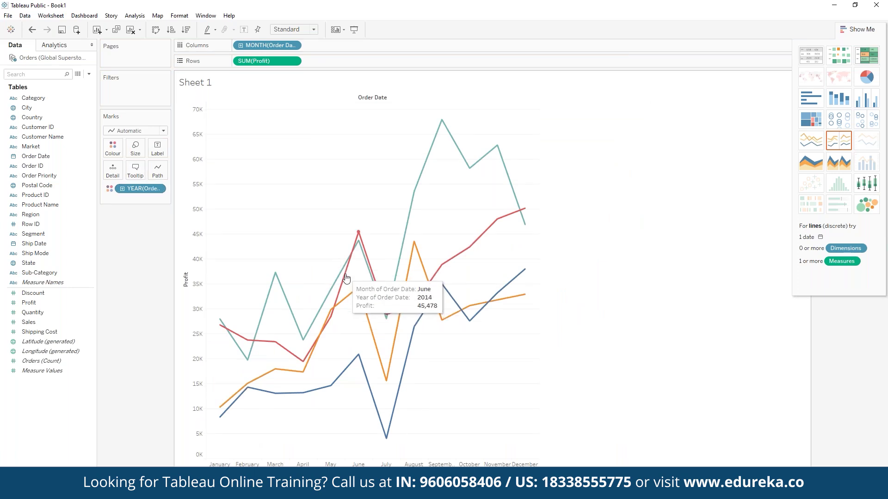
pyautogui.moveTo(414, 191)
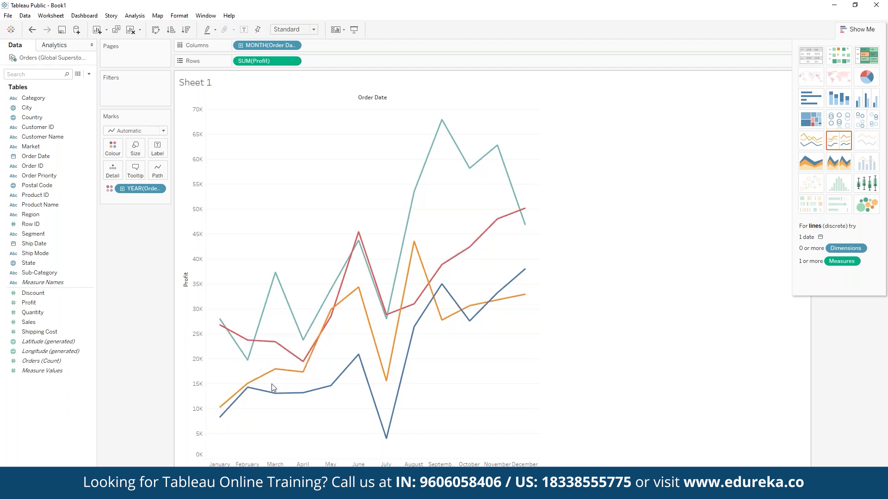
pyautogui.moveTo(362, 378)
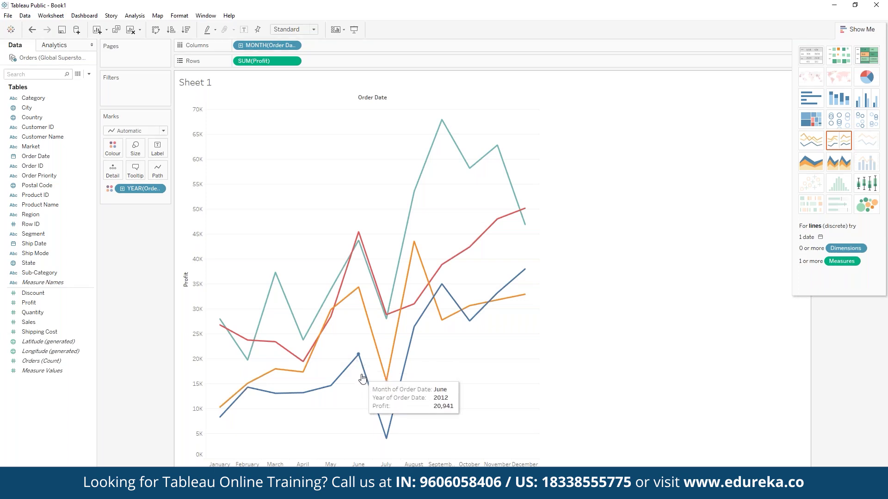
pyautogui.moveTo(324, 296)
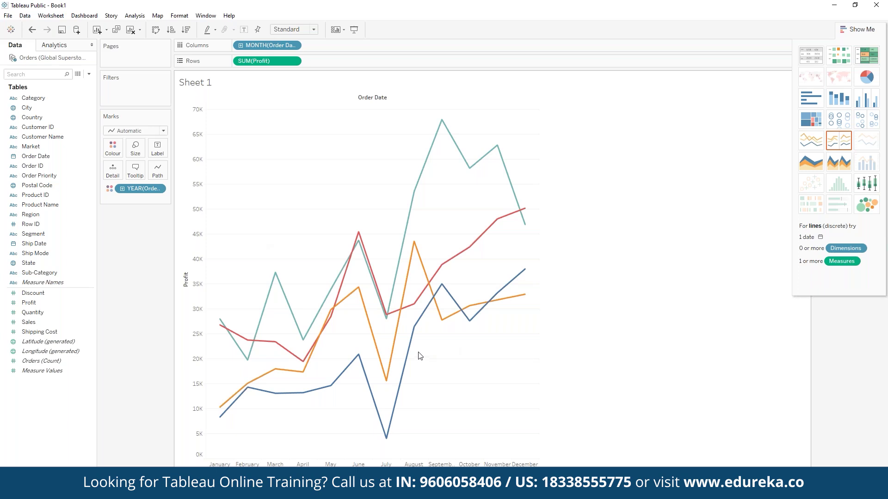
pyautogui.moveTo(368, 361)
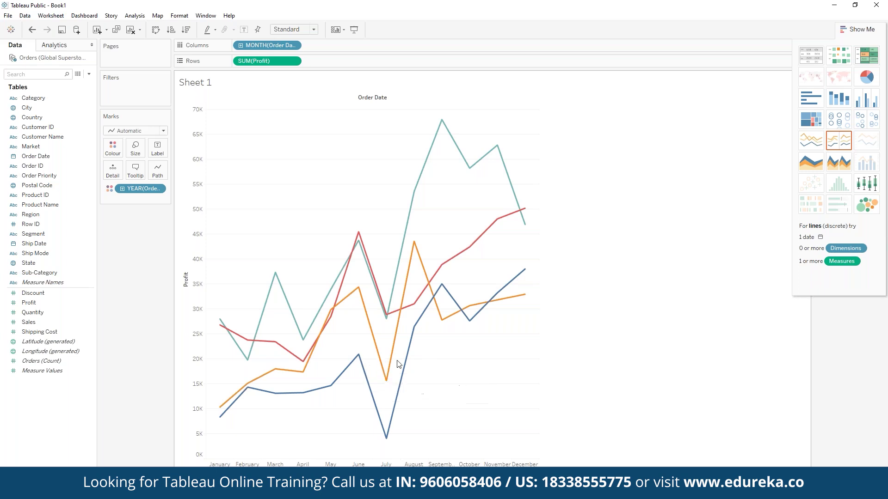
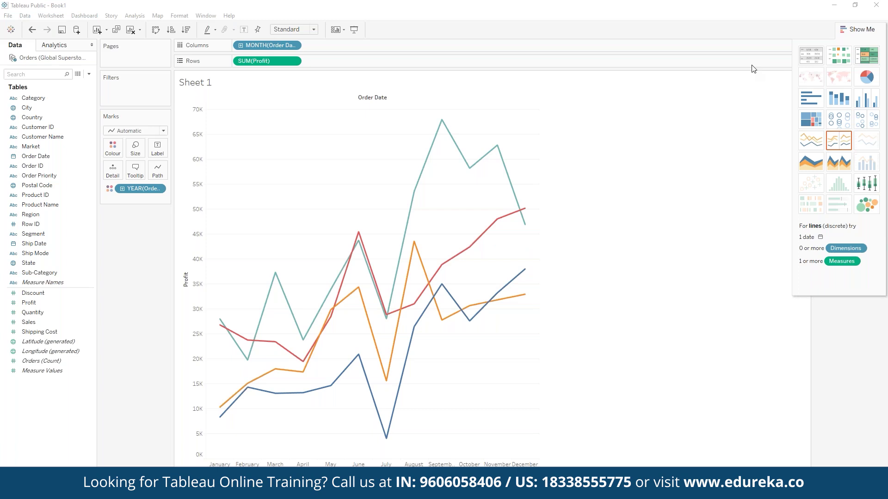
# - Add a new blank worksheet to the workbook
pyautogui.hotkey('ctrl', 'm')
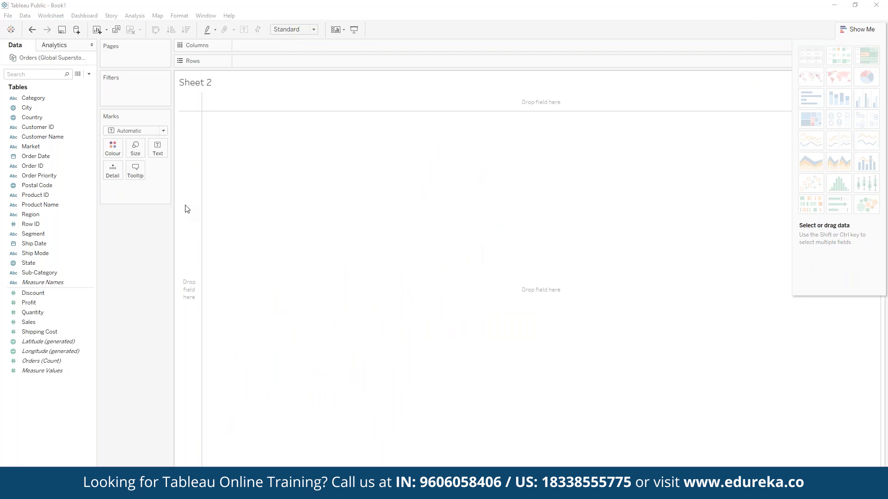
pyautogui.click(56, 207)
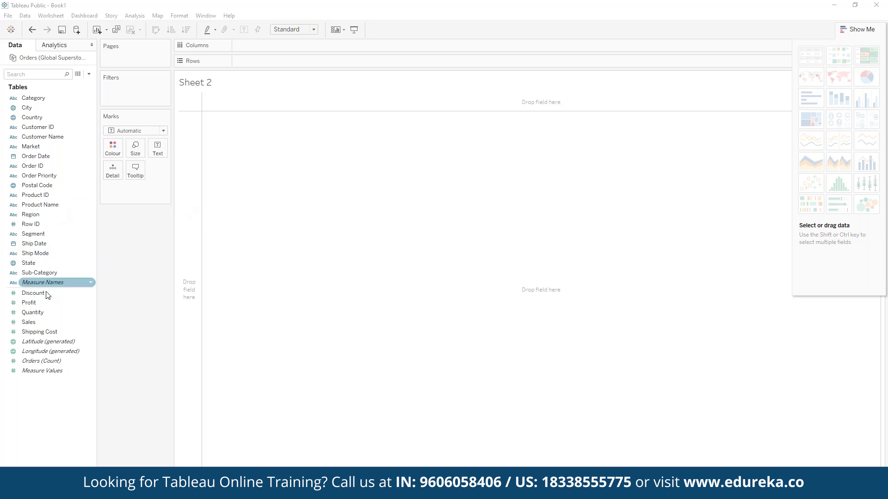
# - Build a chart of Quantity by Sub-Category, with Quantity on Rows and Sub-Category on Columns
pyautogui.moveTo(48, 311); pyautogui.dragTo(281, 62)
pyautogui.click(49, 138)
pyautogui.moveTo(47, 272); pyautogui.dragTo(266, 47)
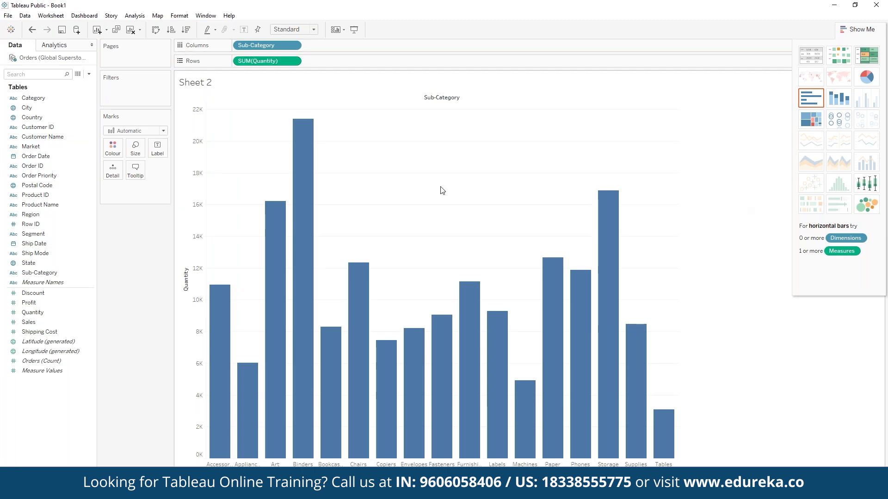
# - Try showing quantity by sub-category as a treemap and as packed bubbles
pyautogui.click(816, 119)
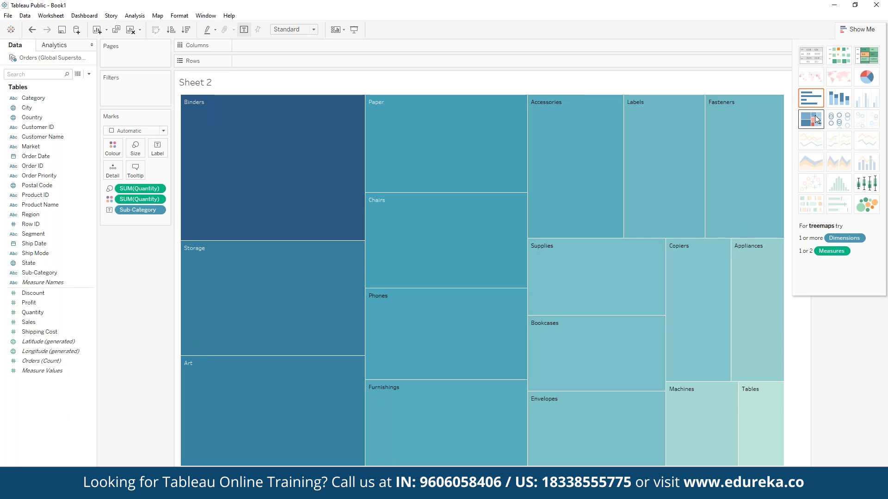
pyautogui.click(865, 208)
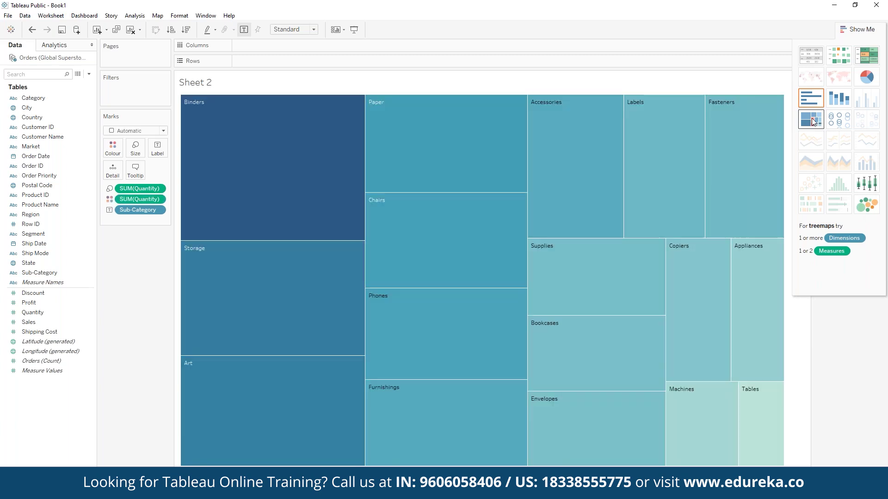
pyautogui.click(813, 121)
pyautogui.click(821, 103)
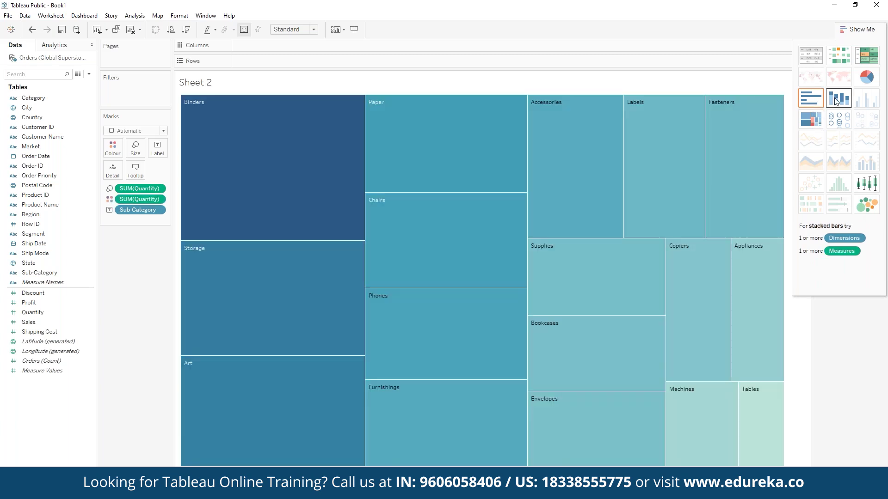
# - Switch the quantity chart to horizontal bars and on to stacked bars coloured by Sub-Category
pyautogui.click(813, 101)
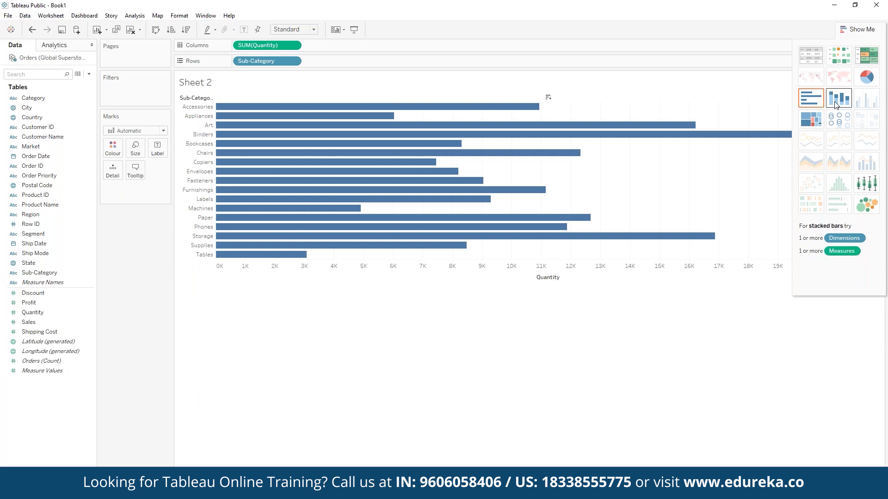
pyautogui.click(836, 105)
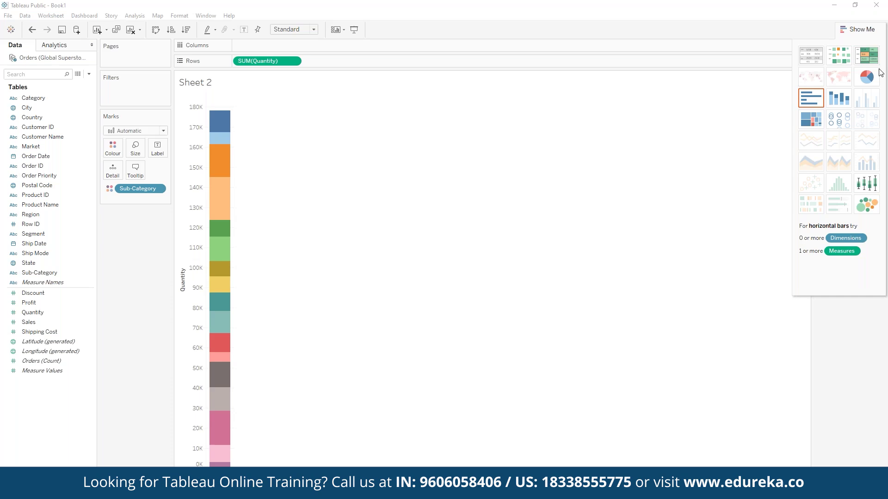
# - Add a new worksheet and place Profit on Rows
pyautogui.hotkey('ctrl', 'm')
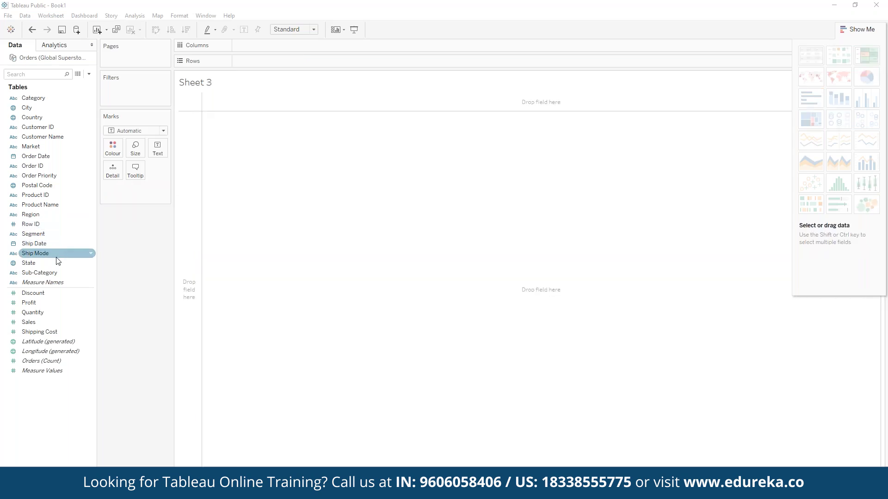
pyautogui.moveTo(55, 302); pyautogui.dragTo(271, 63)
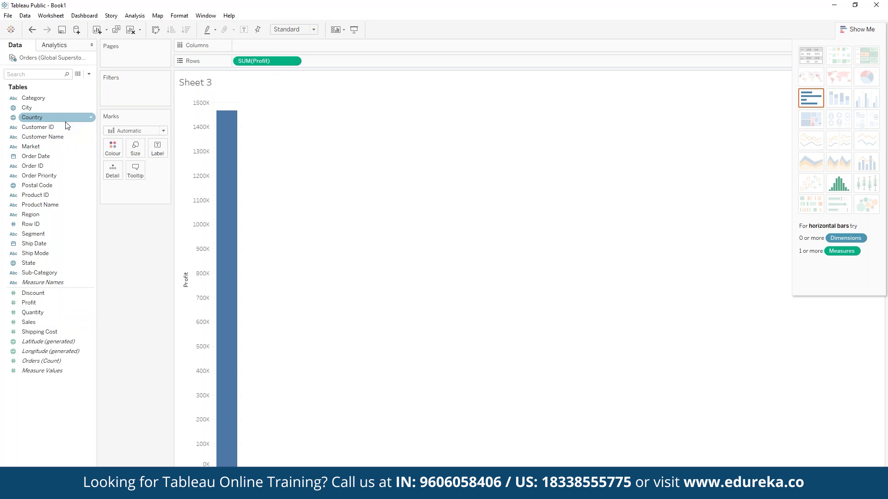
# - Add City to Columns using the filter-and-add option with all values included, and display profit by city as a symbol map
pyautogui.moveTo(65, 113); pyautogui.dragTo(305, 47)
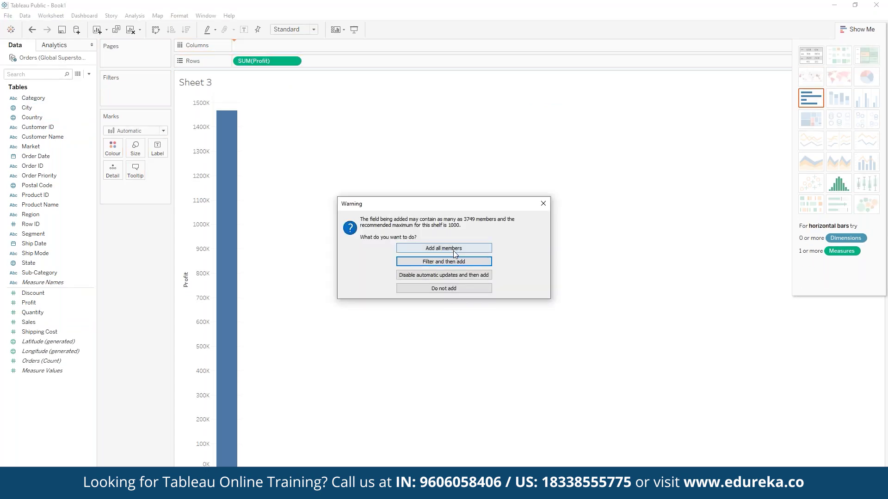
pyautogui.click(477, 261)
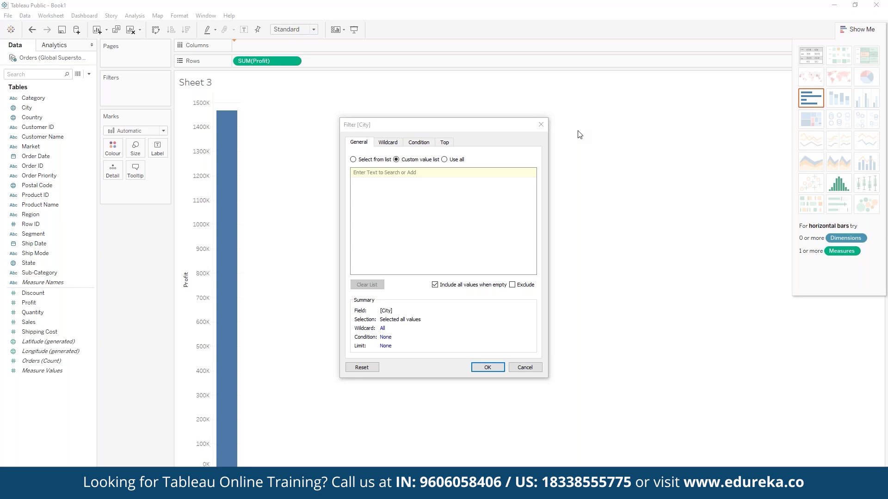
pyautogui.press('Return')
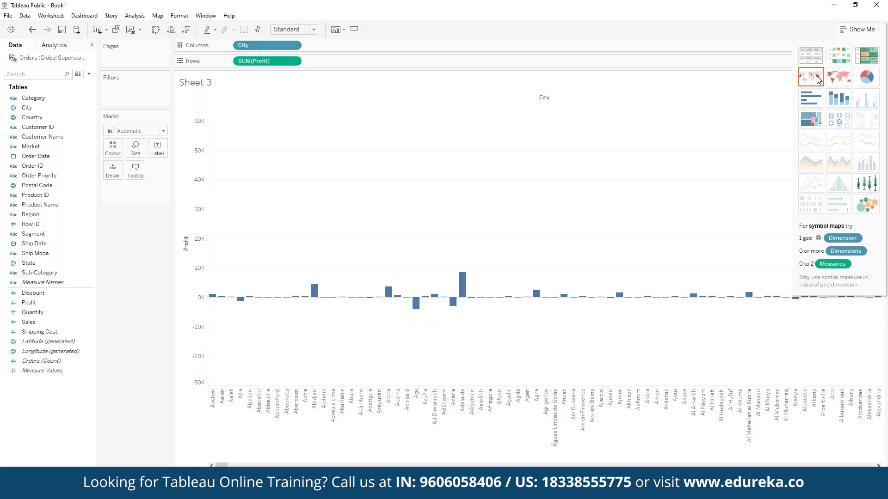
pyautogui.click(819, 79)
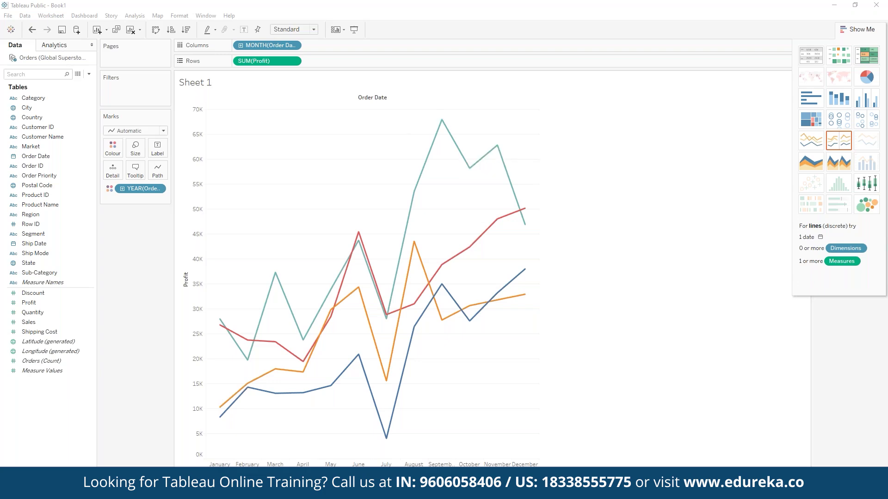
# - Go back to the workbook's data source page and examine the Order Date values in the Orders table
pyautogui.click(23, 476)
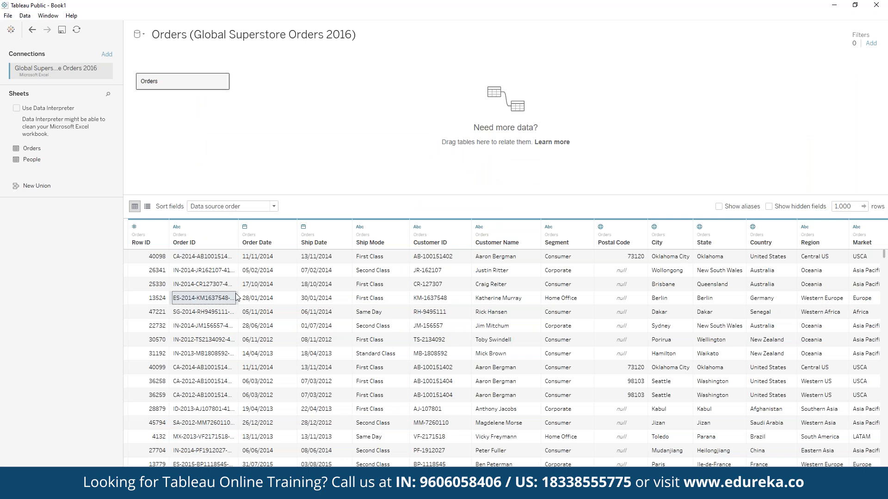
pyautogui.click(269, 326)
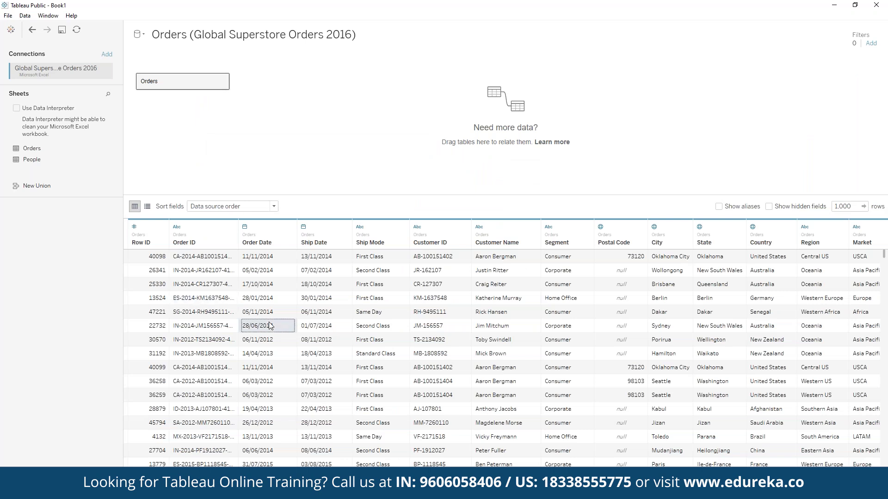